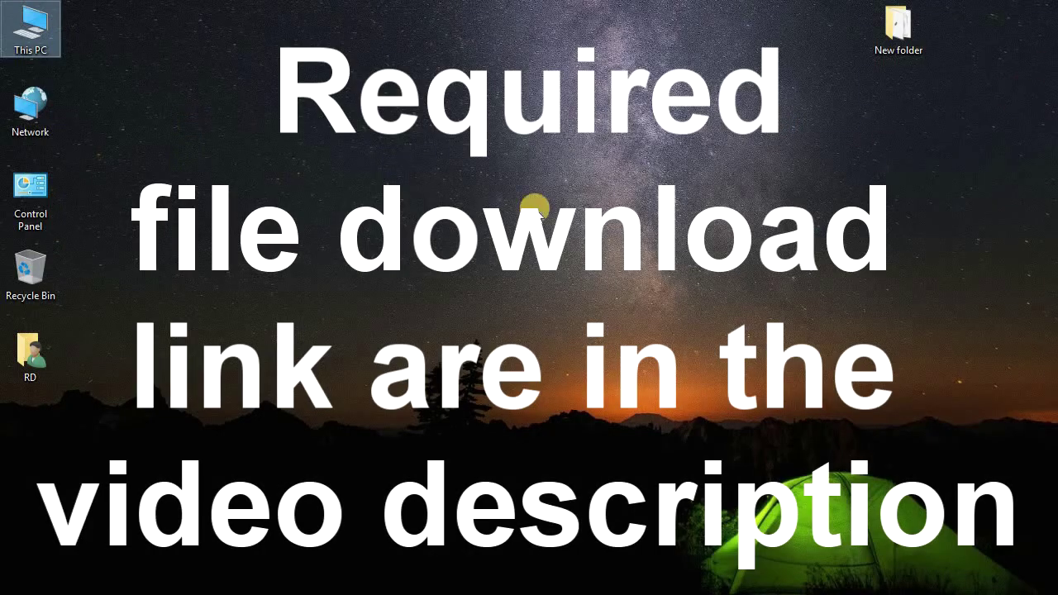
Open the desktop folder "New folder" in a maximized window, refreshing the desktop beforehand.
{"action": "right_click", "coordinate": [515, 195]}
{"action": "left_click", "coordinate": [550, 243]}
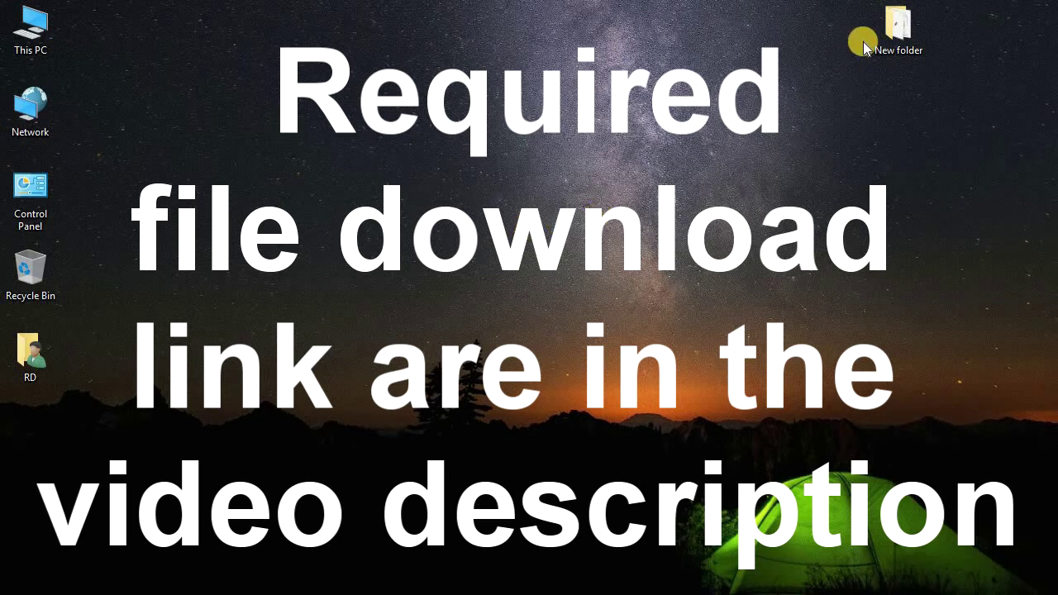
{"action": "left_click", "coordinate": [884, 26]}
{"action": "double_click", "coordinate": [884, 25]}
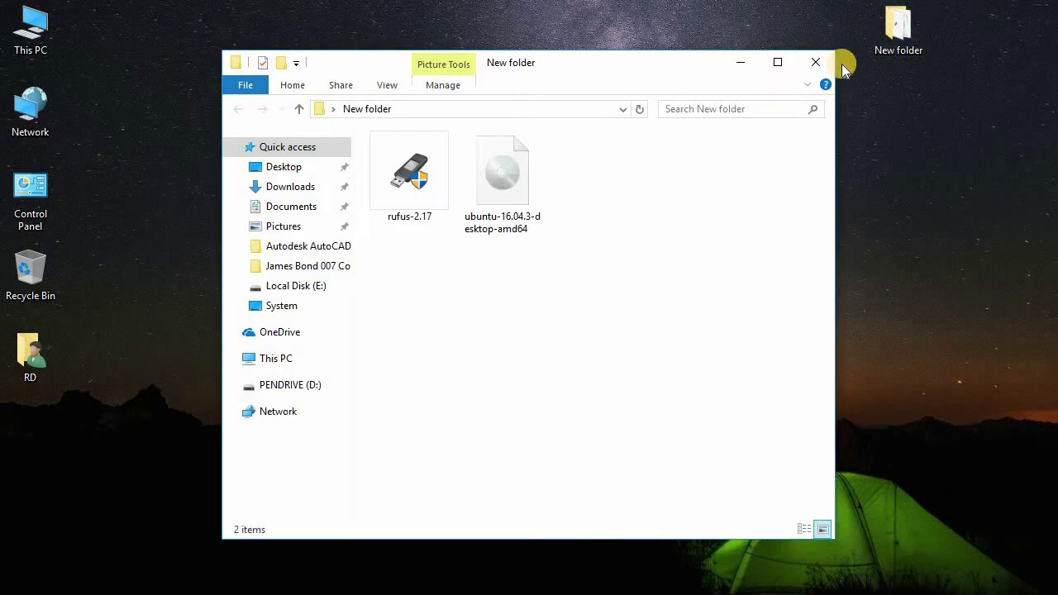
{"action": "left_click", "coordinate": [774, 58]}
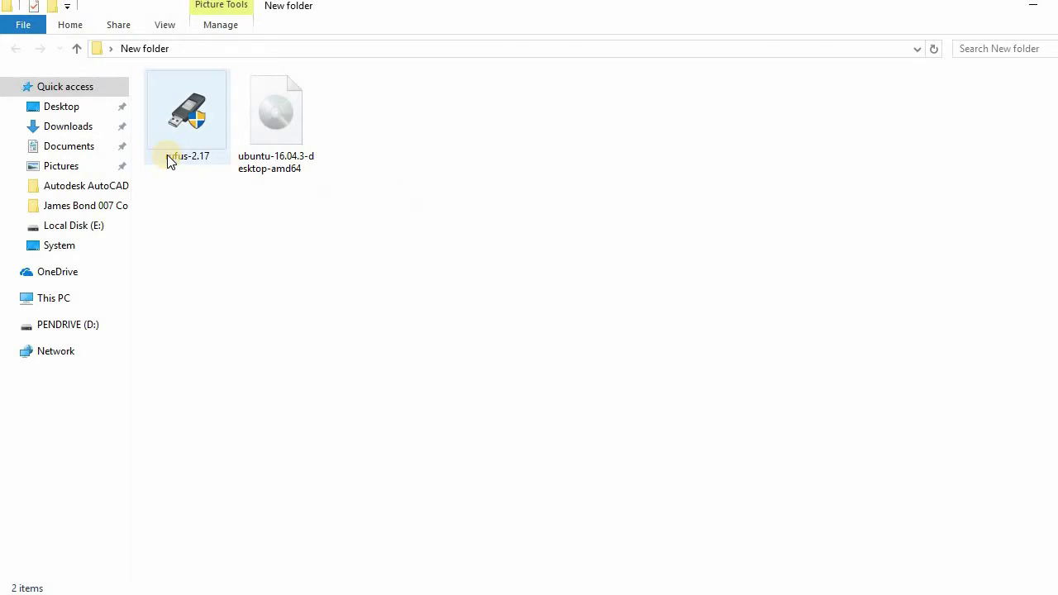
Run rufus-2.17 as administrator and allow it to check for application updates online.
{"action": "mouse_move", "coordinate": [170, 161]}
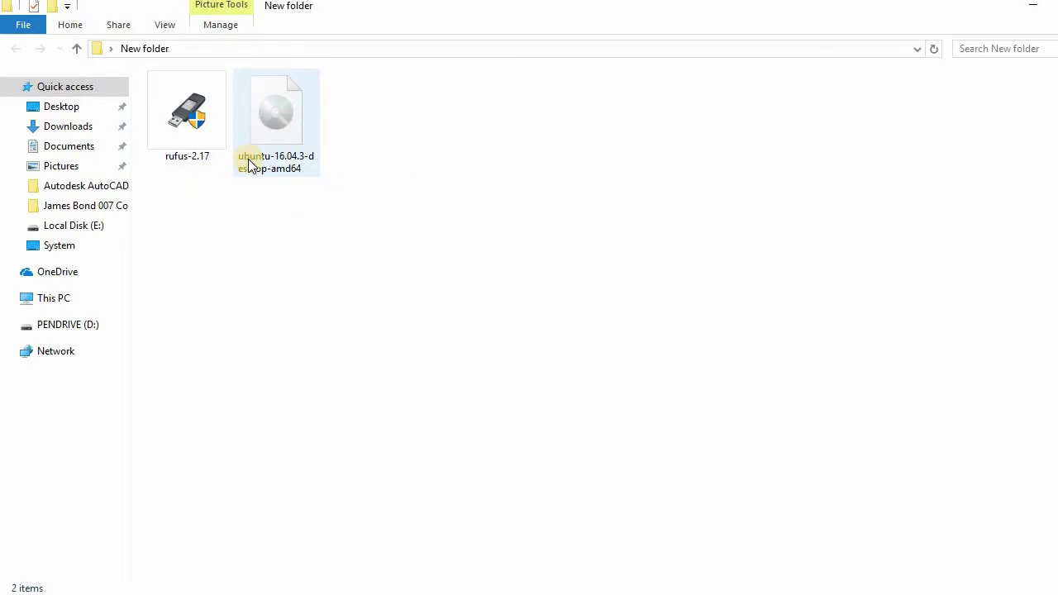
{"action": "left_click", "coordinate": [177, 123]}
{"action": "right_click", "coordinate": [178, 123]}
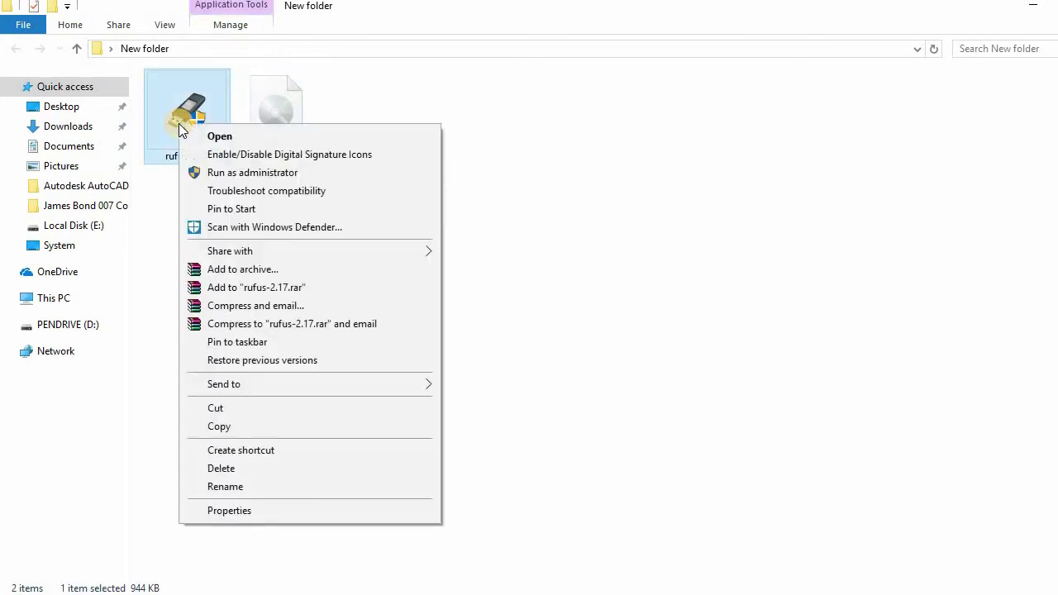
{"action": "left_click", "coordinate": [215, 177]}
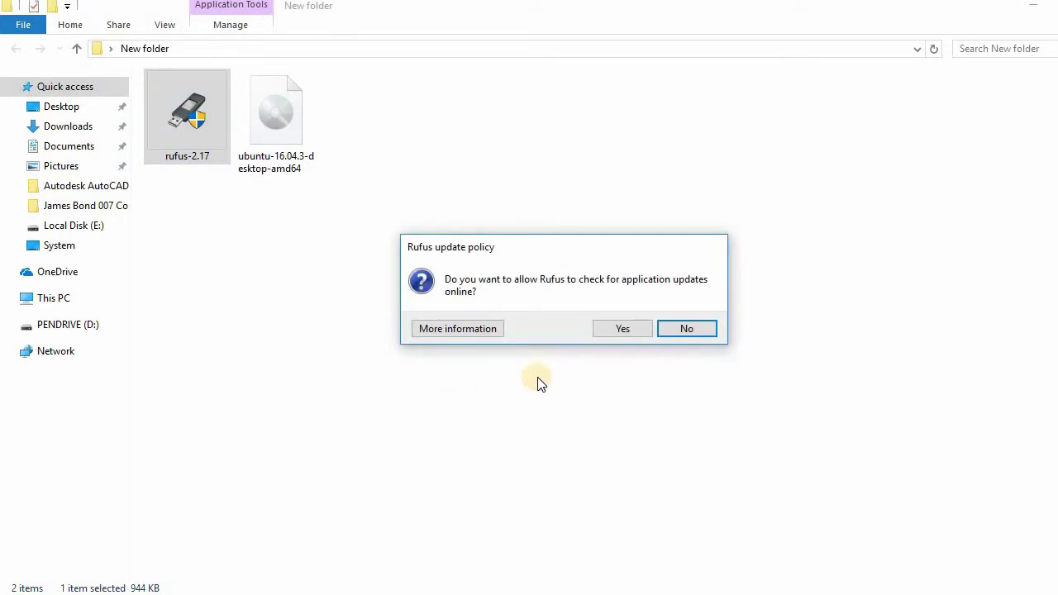
{"action": "left_click", "coordinate": [621, 330]}
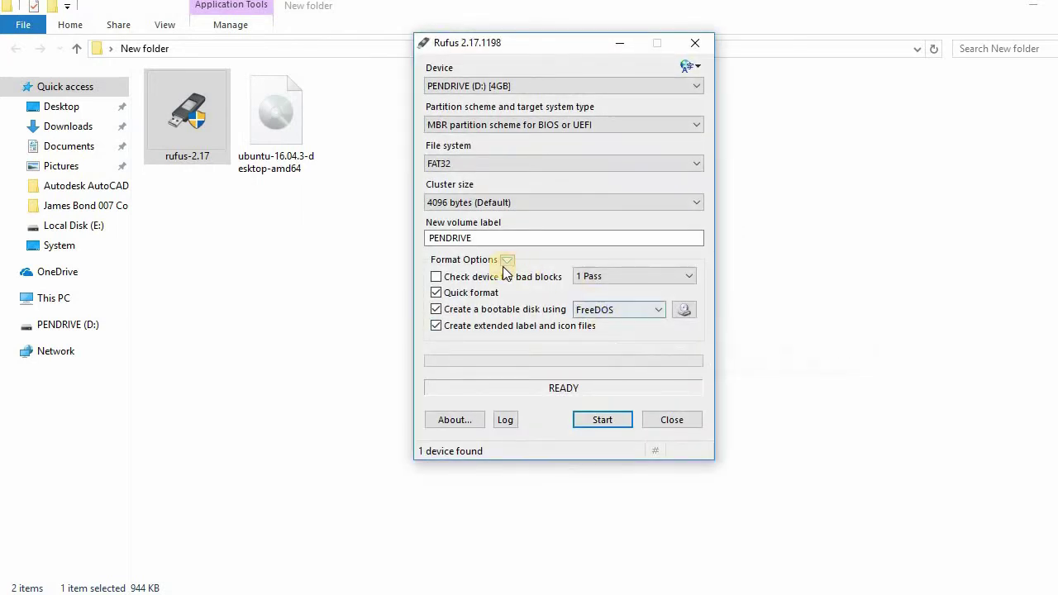
Choose PENDRIVE (D:) as the device, with the MBR partition scheme for BIOS or UEFI and the FAT32 file system.
{"action": "left_click", "coordinate": [486, 86]}
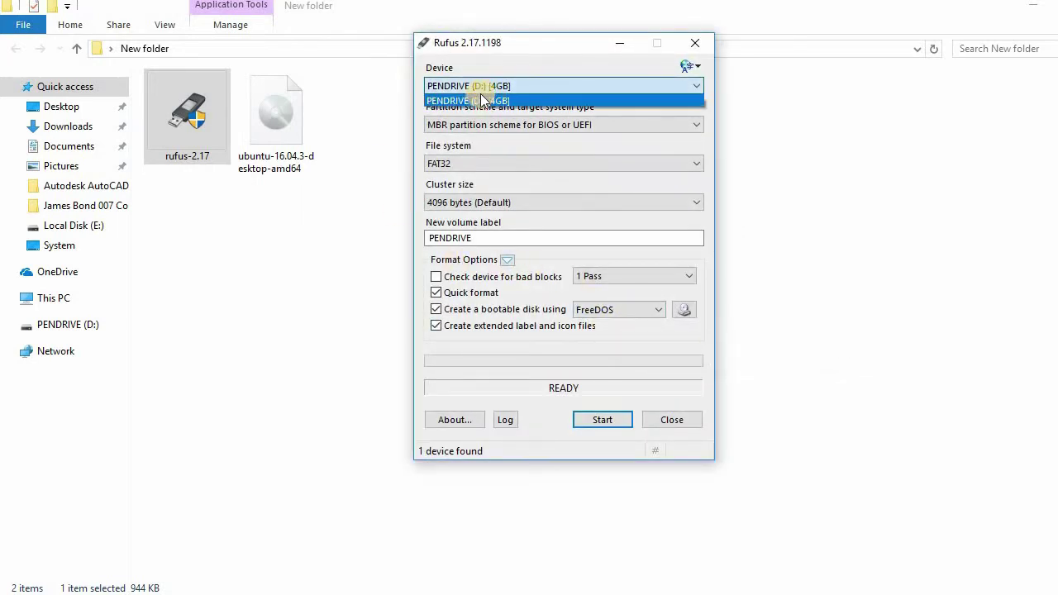
{"action": "left_click", "coordinate": [496, 100]}
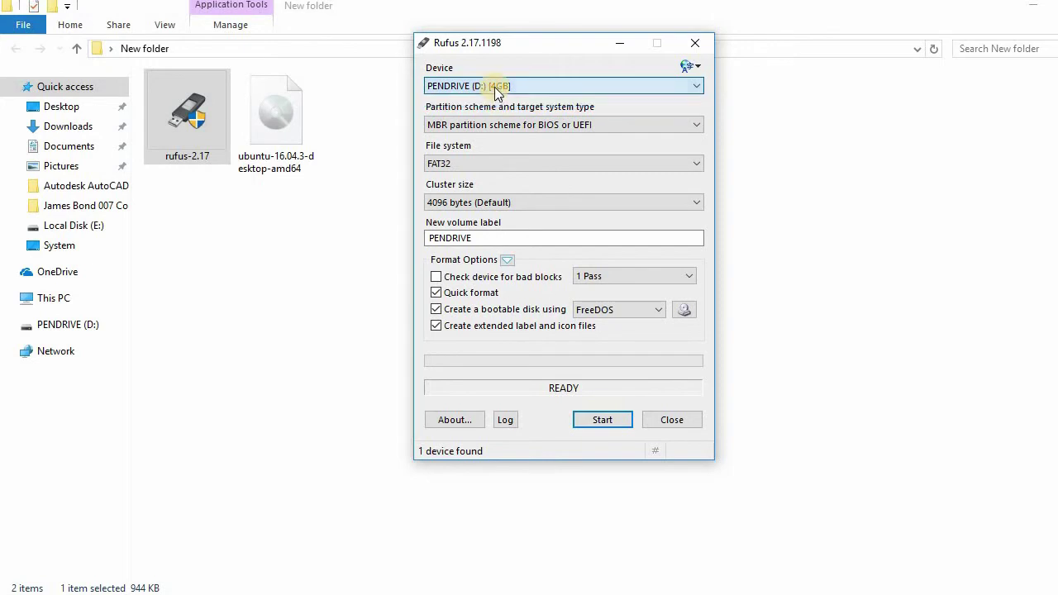
{"action": "left_click", "coordinate": [465, 127]}
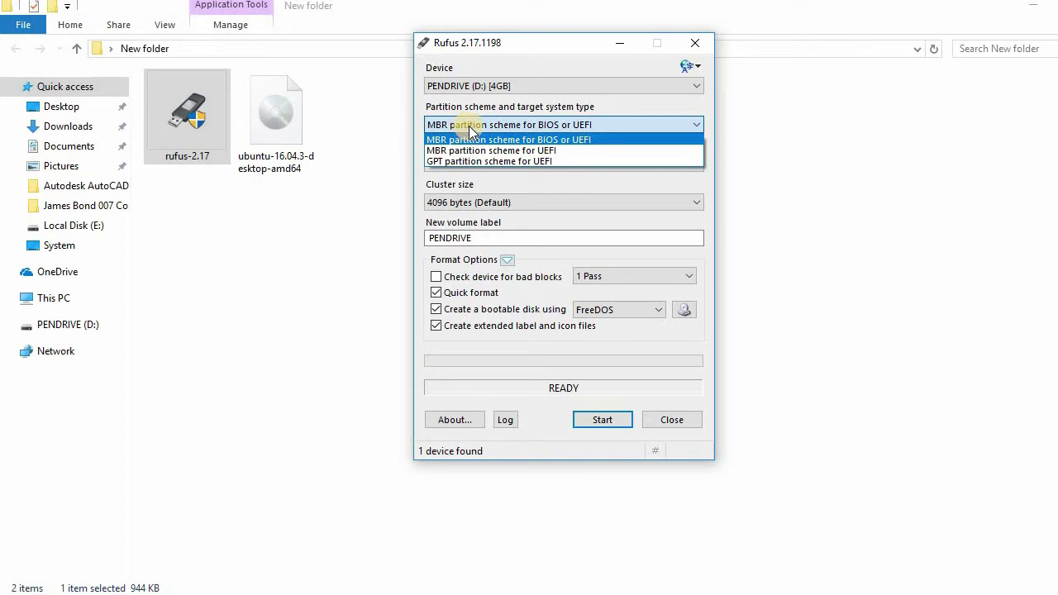
{"action": "left_click", "coordinate": [473, 128]}
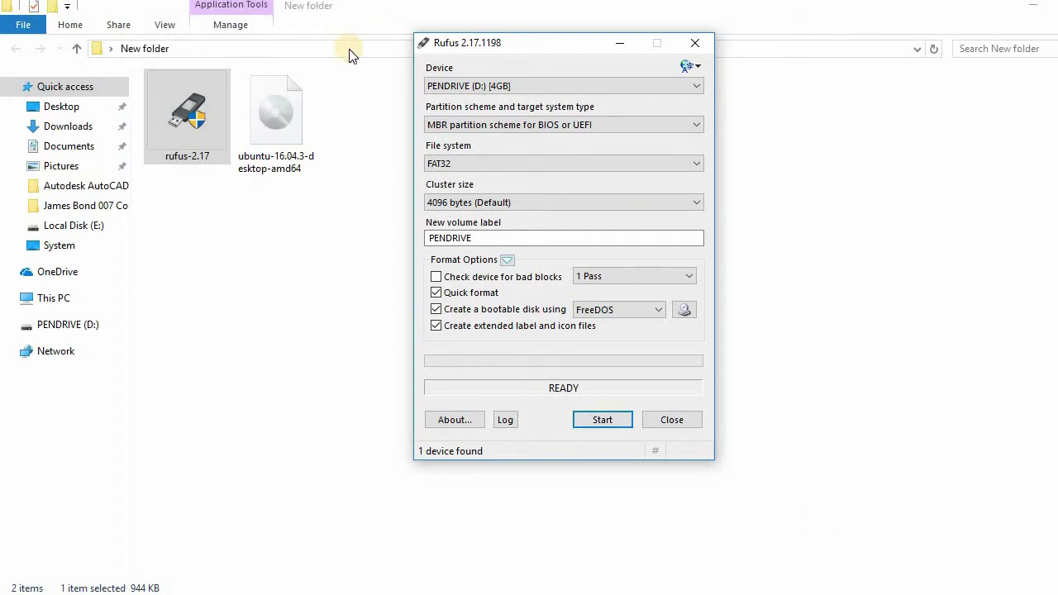
{"action": "left_click", "coordinate": [440, 164]}
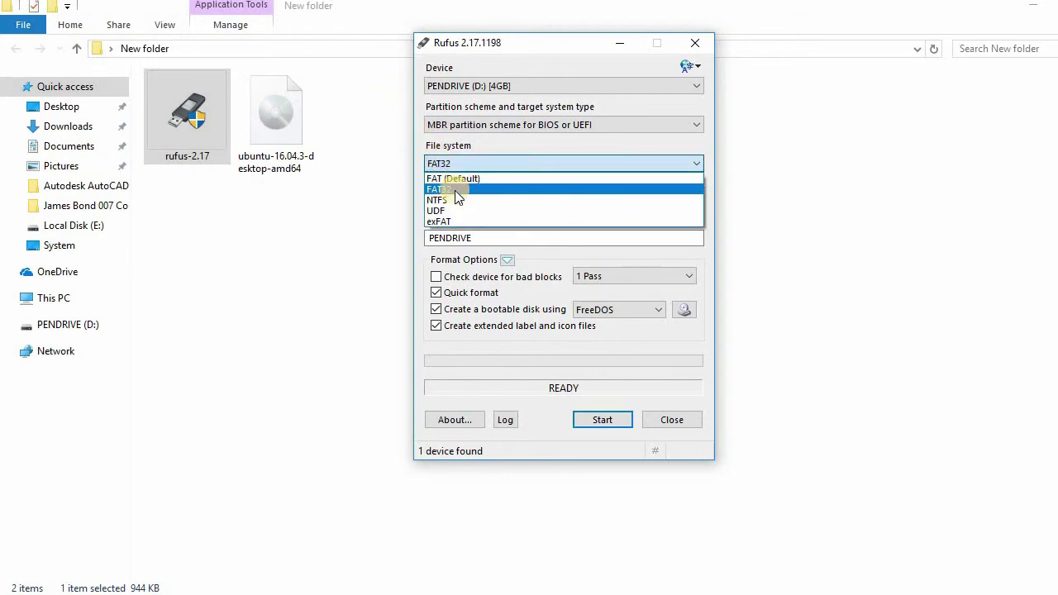
{"action": "left_click", "coordinate": [454, 190]}
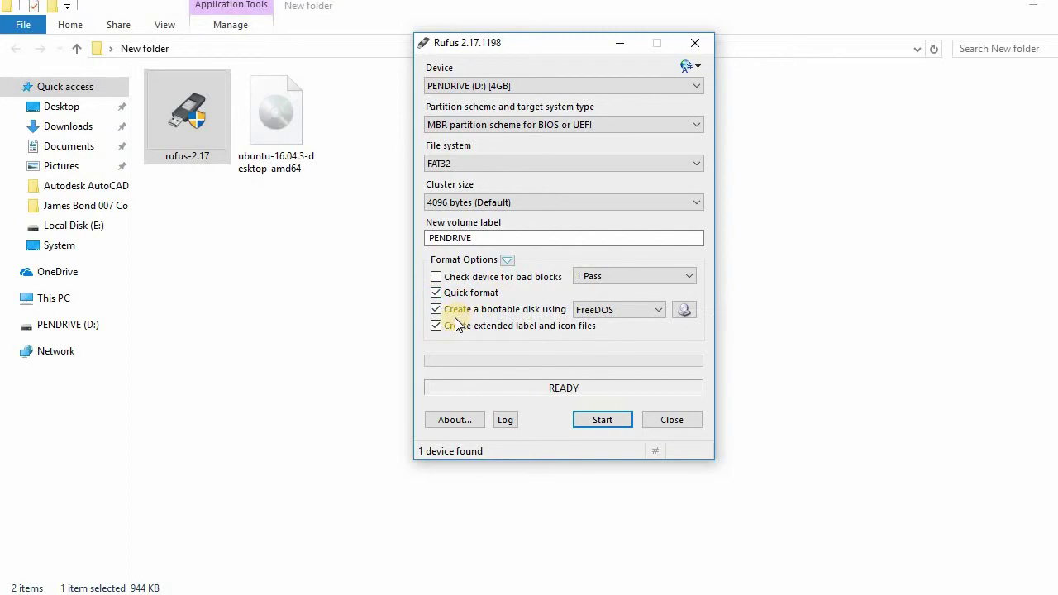
Set the bootable disk type to ISO Image and load the ubuntu-16.04.3-desktop-amd64 image from New folder.
{"action": "left_click", "coordinate": [610, 312]}
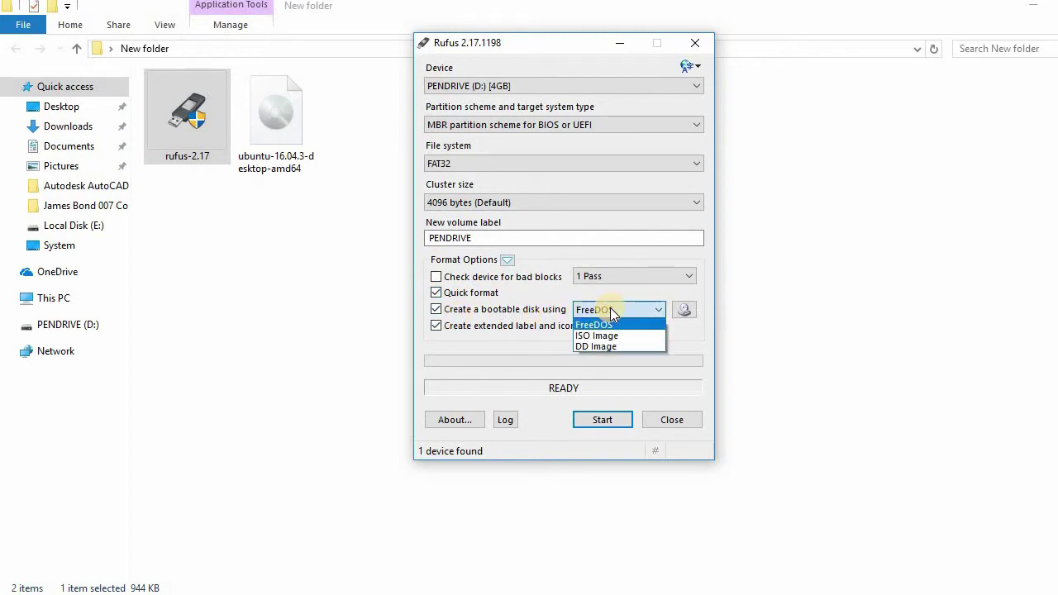
{"action": "left_click", "coordinate": [618, 334]}
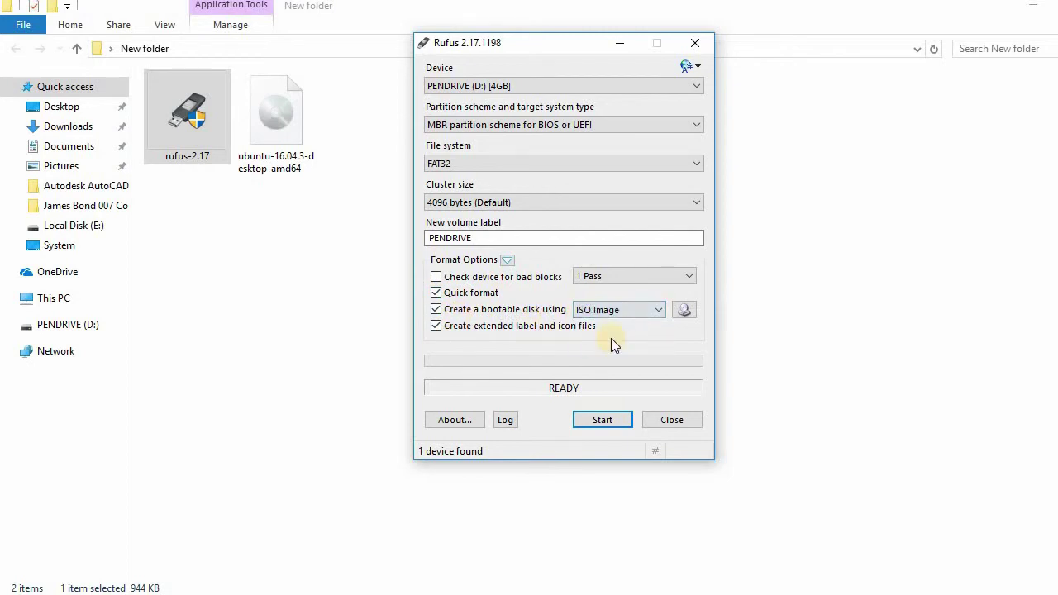
{"action": "left_click", "coordinate": [684, 310]}
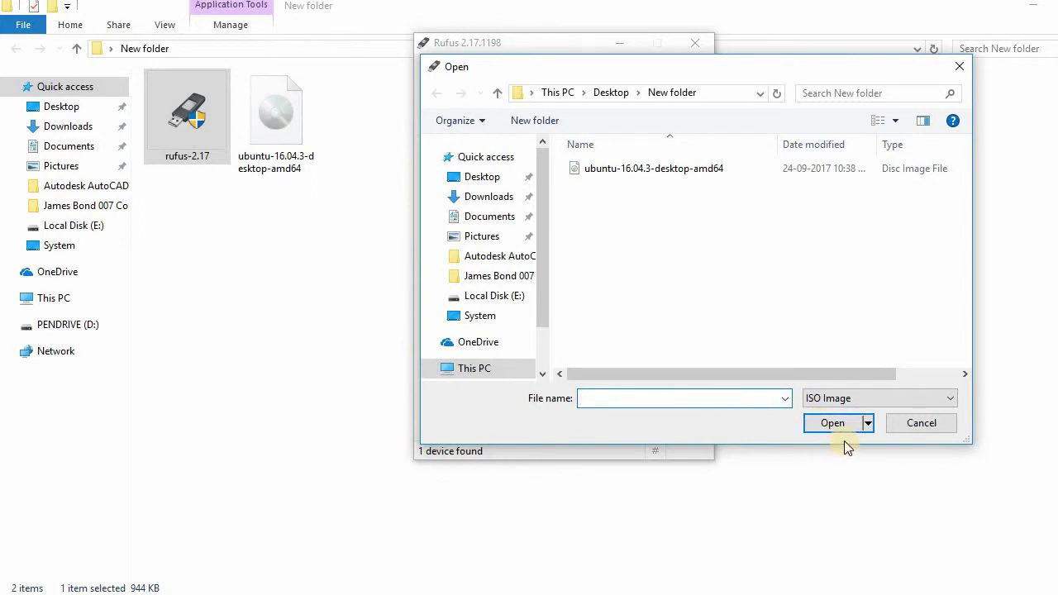
{"action": "left_click", "coordinate": [699, 169]}
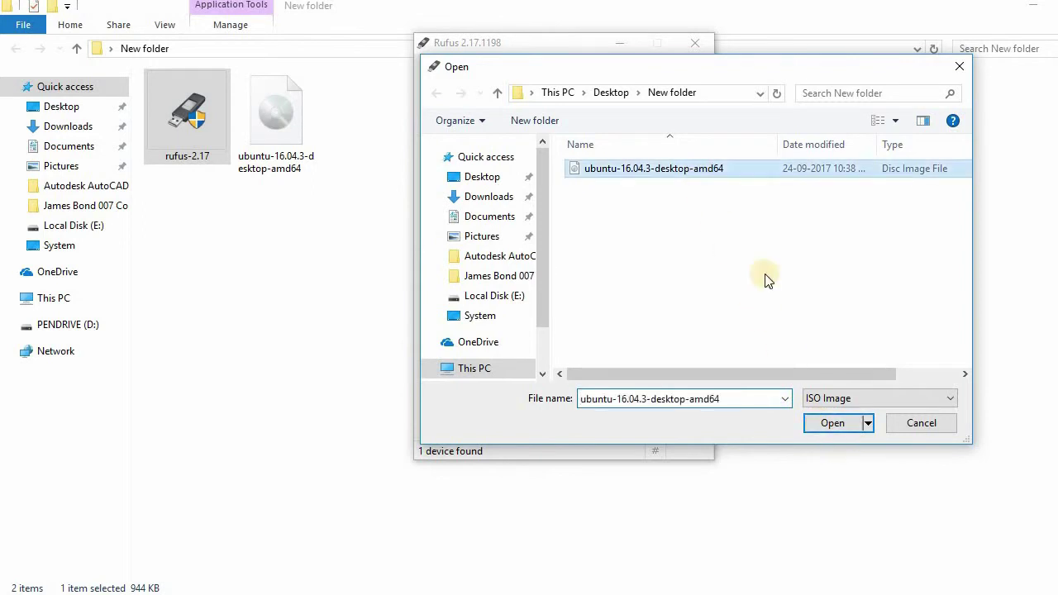
{"action": "left_click", "coordinate": [832, 422]}
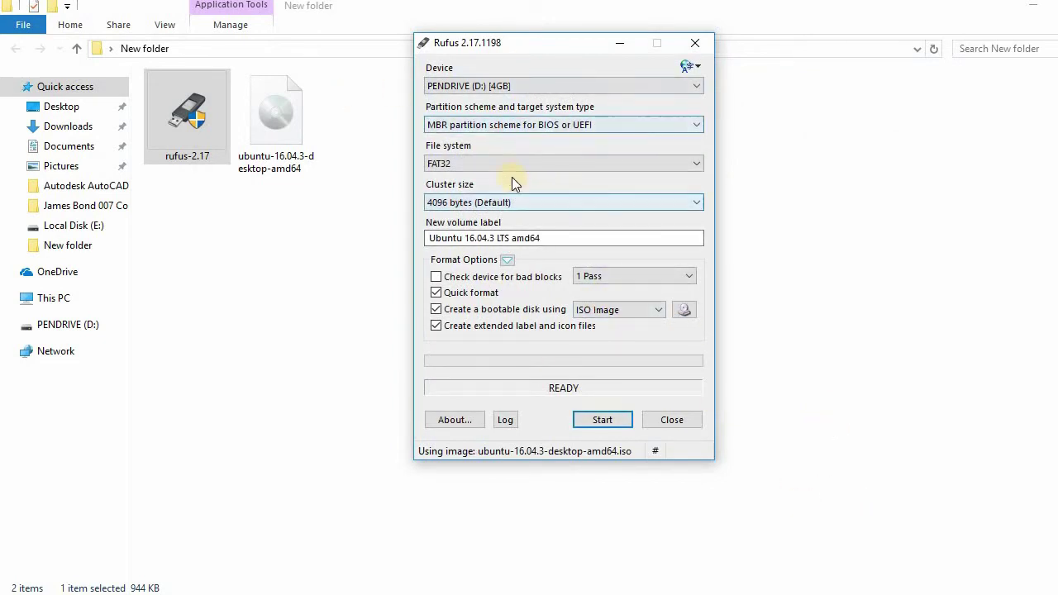
Start writing the USB drive, accepting the Syslinux file download, the recommended ISO Image mode and the erasure of all its data.
{"action": "left_click", "coordinate": [604, 420]}
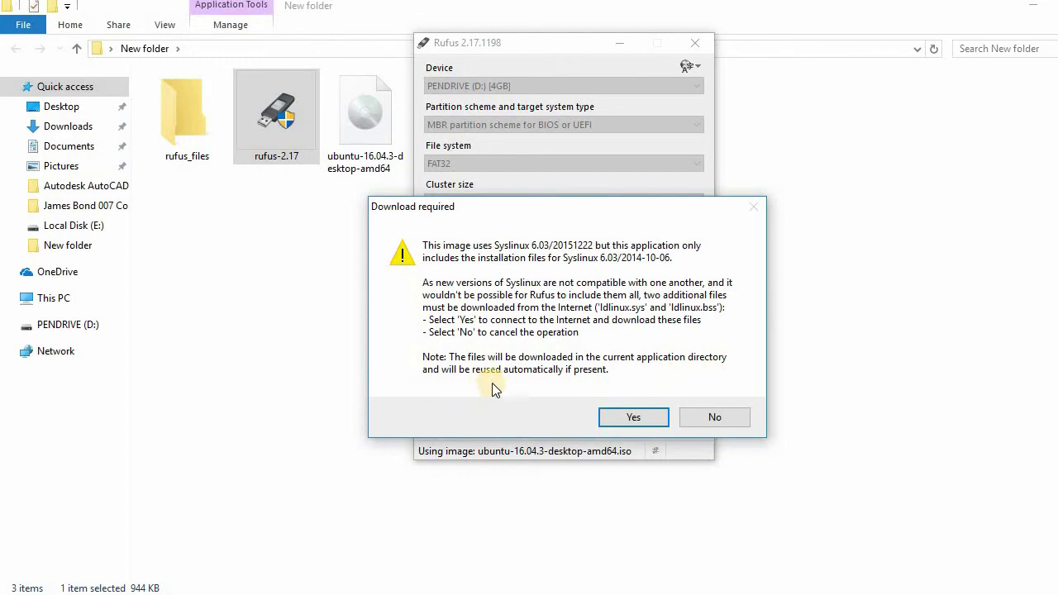
{"action": "left_click", "coordinate": [619, 423]}
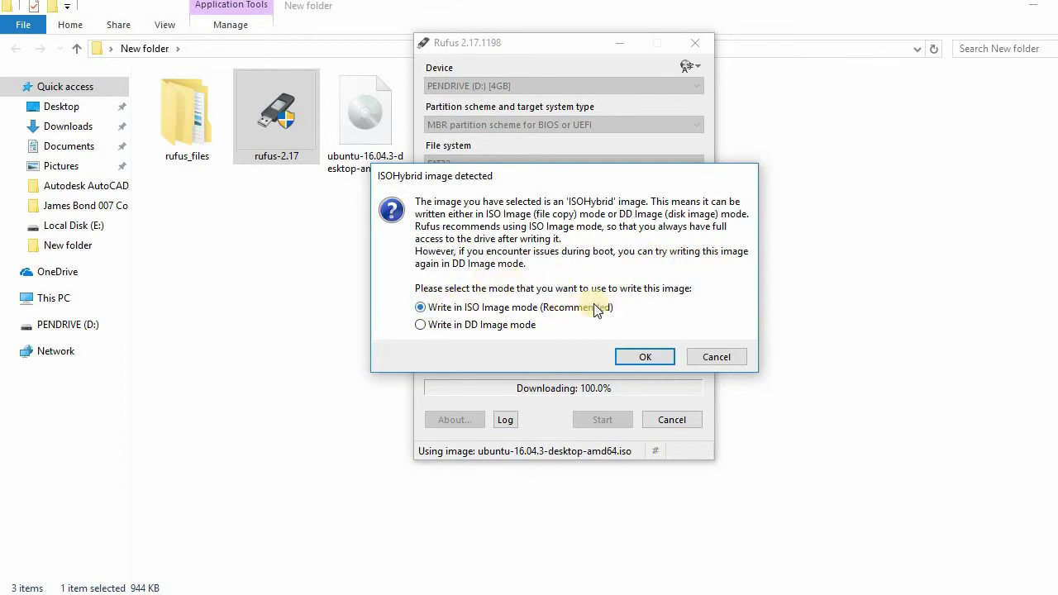
{"action": "left_click", "coordinate": [643, 357]}
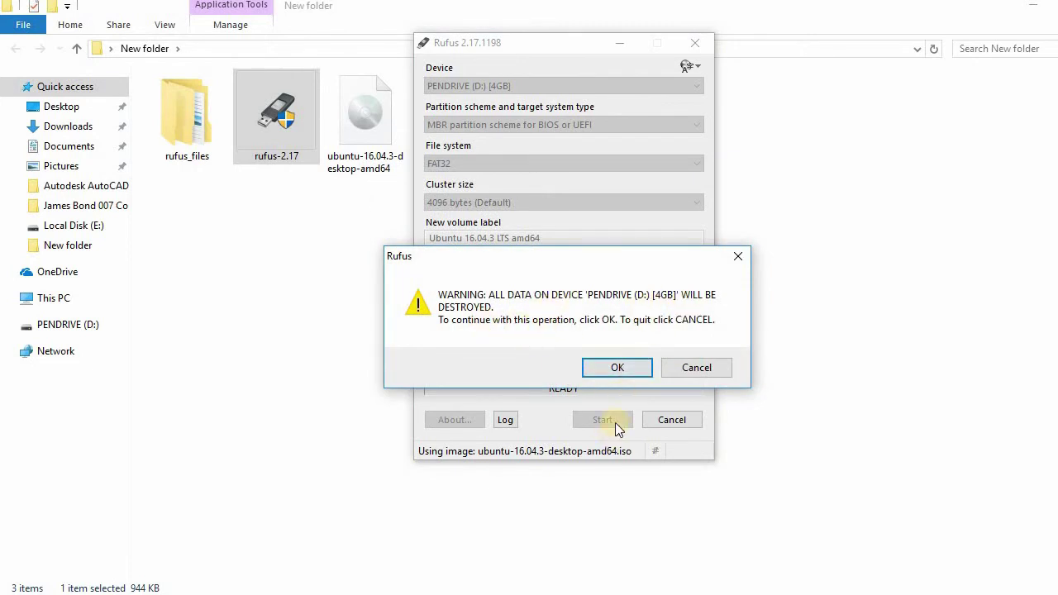
{"action": "left_click", "coordinate": [612, 370]}
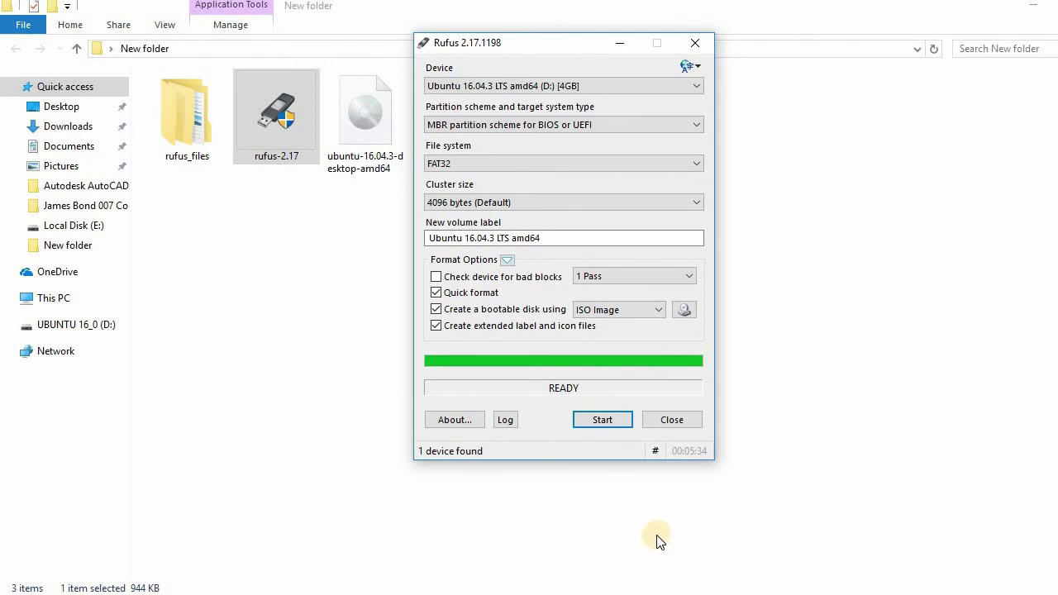
Close Rufus and the New folder window, and refresh the desktop.
{"action": "left_click", "coordinate": [678, 419]}
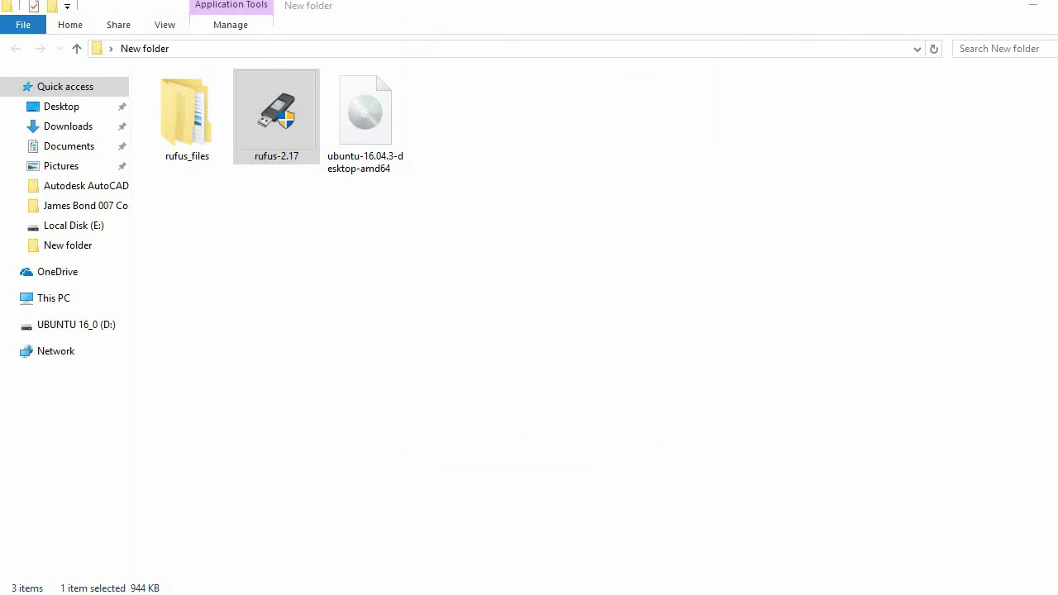
{"action": "key", "text": "alt+F4"}
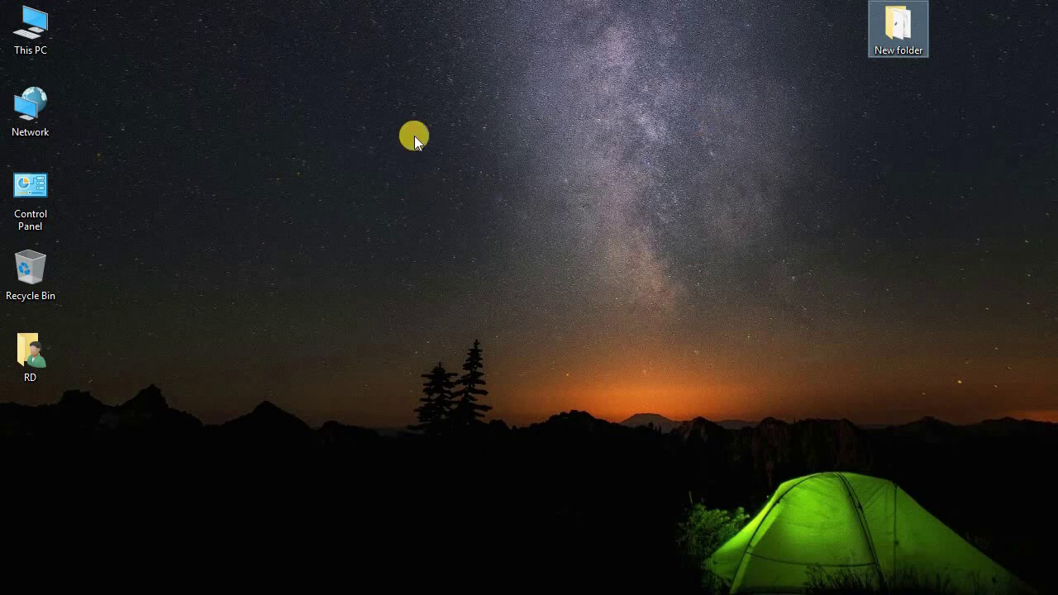
{"action": "right_click", "coordinate": [201, 93]}
{"action": "left_click", "coordinate": [226, 140]}
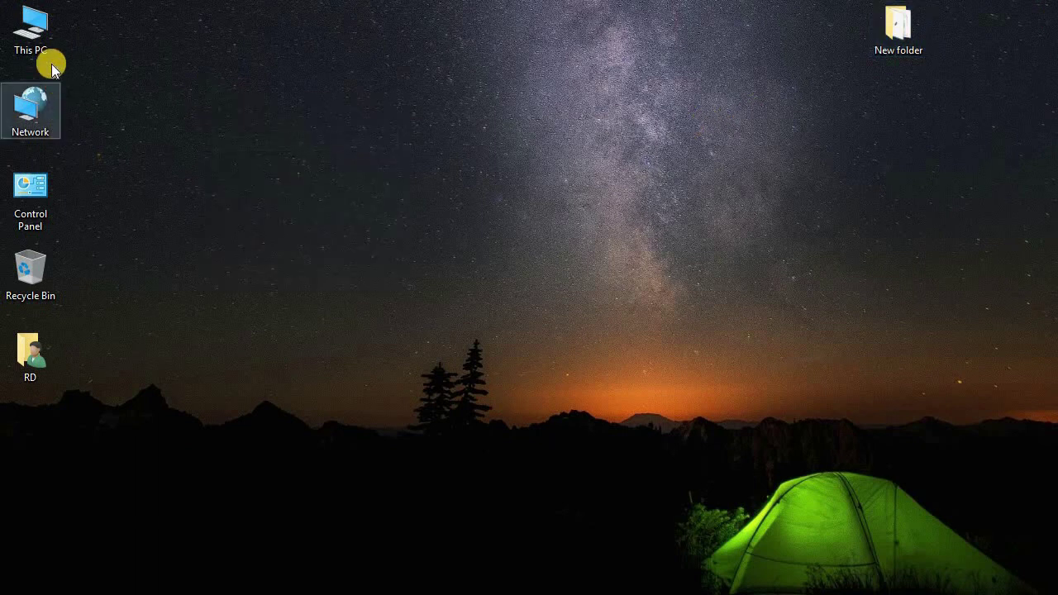
Open This PC to check the USB drive among the devices and drives, and close the window.
{"action": "double_click", "coordinate": [37, 30]}
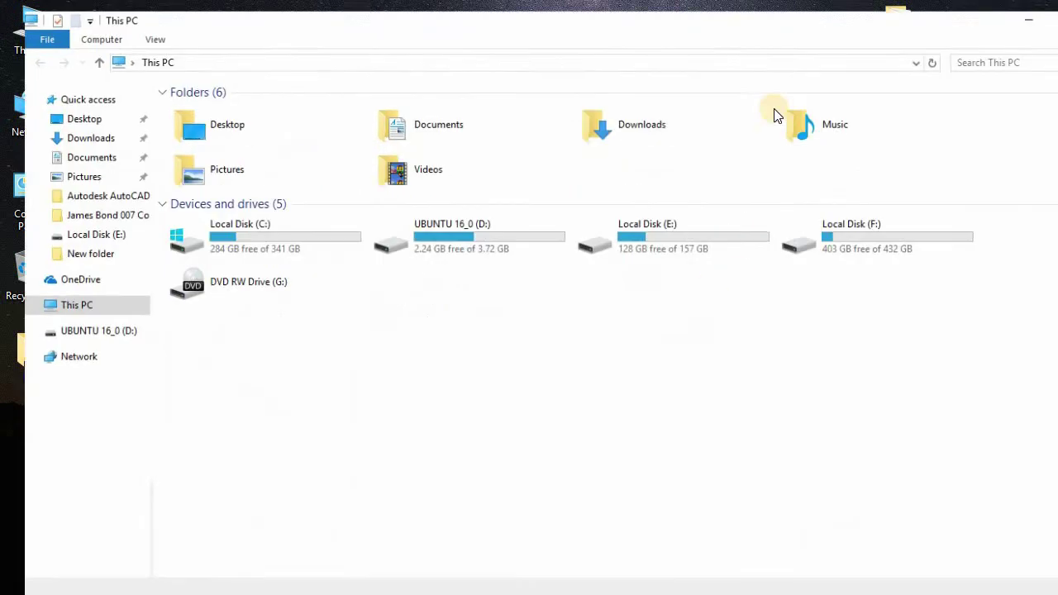
{"action": "left_click", "coordinate": [672, 359]}
{"action": "left_click", "coordinate": [697, 423]}
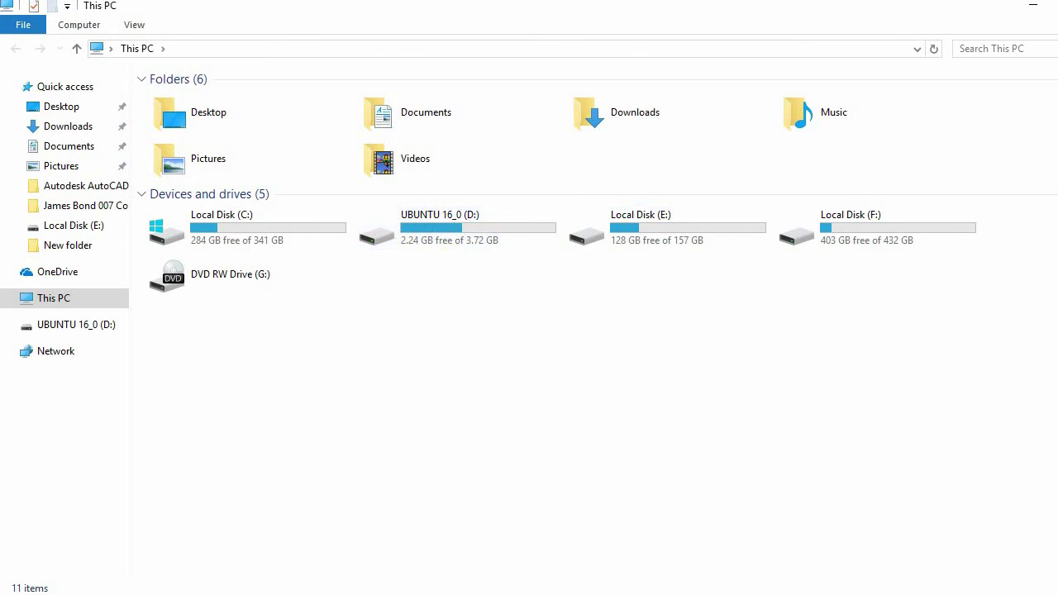
{"action": "left_click", "coordinate": [1055, 5]}
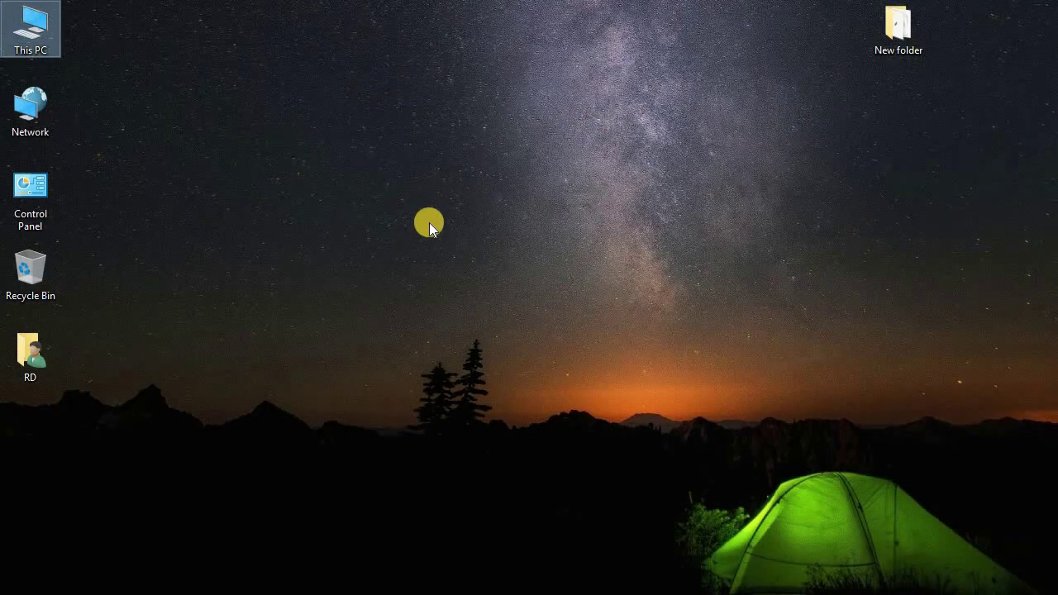
Refresh the desktop, reopen This PC maximized to inspect the USB drive's label and icon, and return to the desktop.
{"action": "right_click", "coordinate": [447, 169]}
{"action": "left_click", "coordinate": [499, 221]}
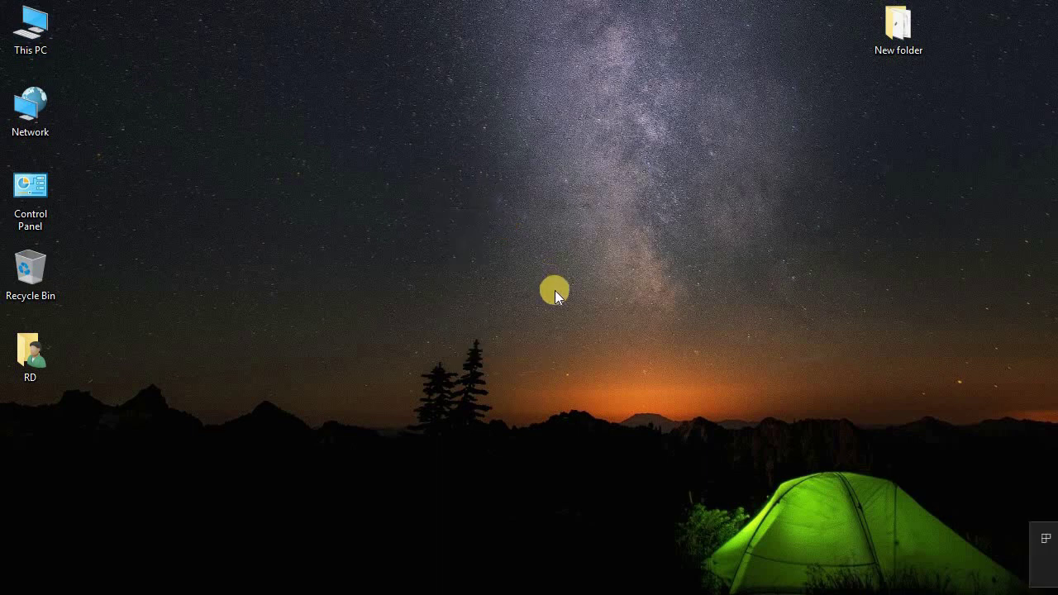
{"action": "double_click", "coordinate": [41, 23]}
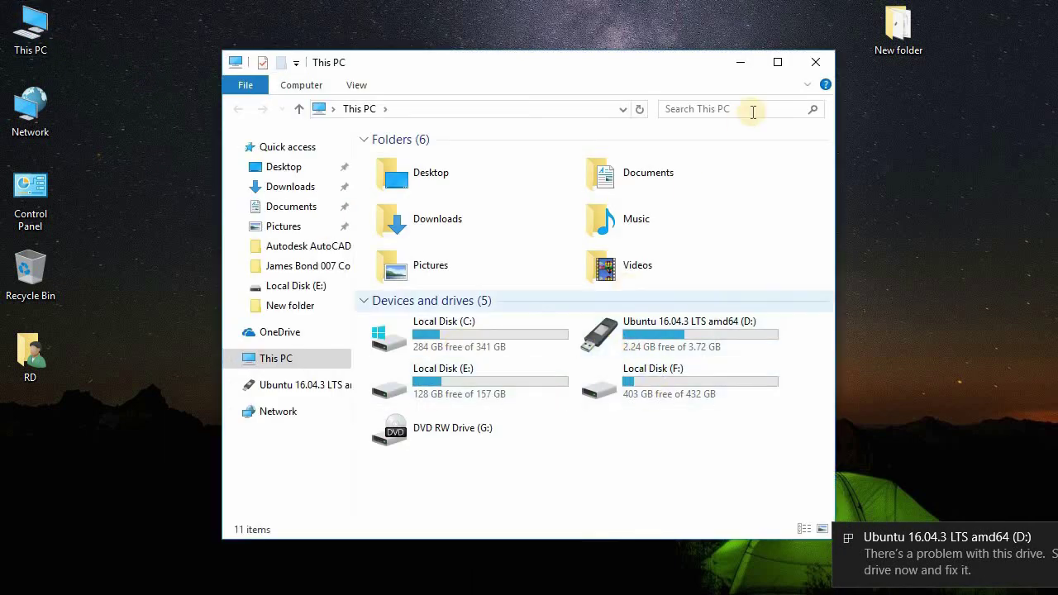
{"action": "left_click", "coordinate": [777, 62]}
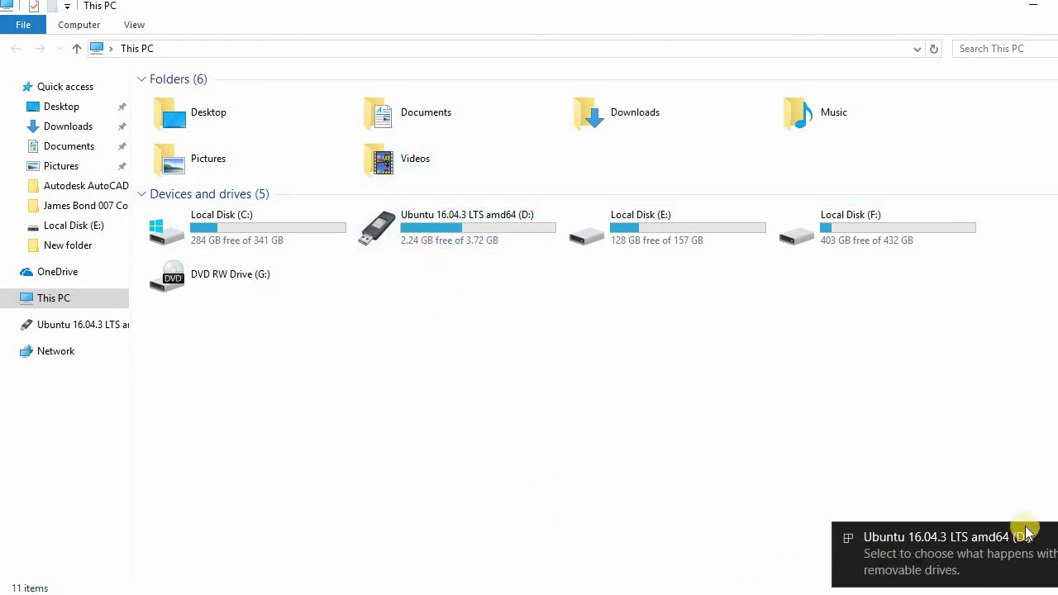
{"action": "left_click", "coordinate": [1033, 5]}
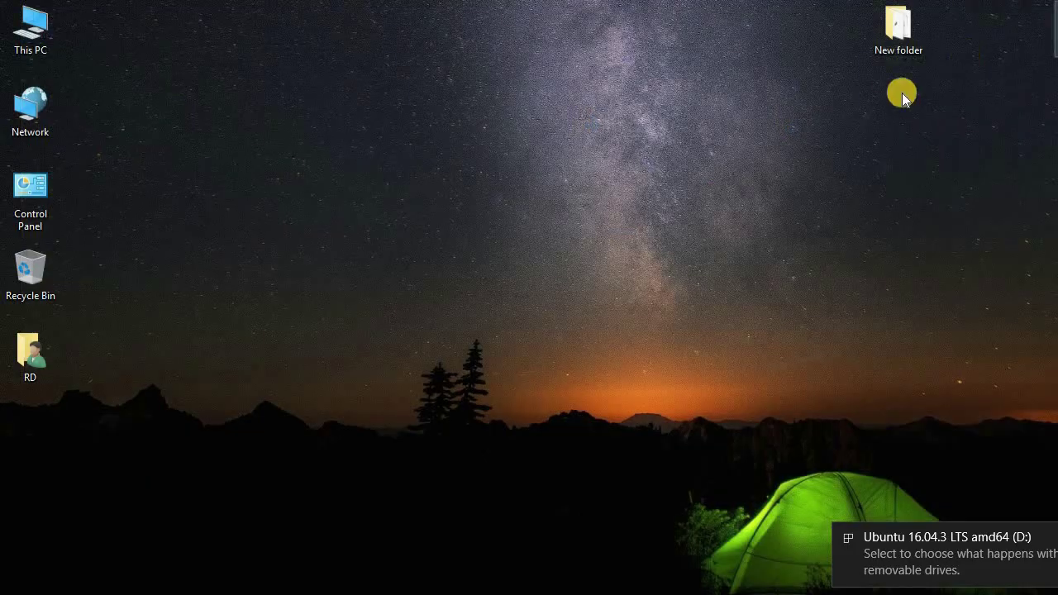